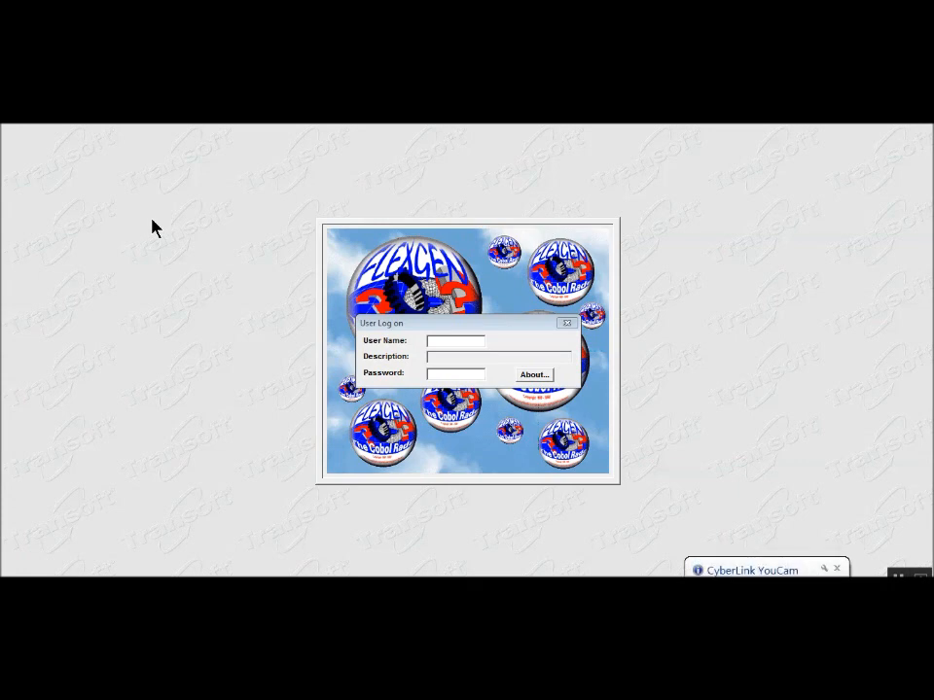
Step: Log on with the user name TEXTBOOK and answer NO to being at the server
click(458, 343)
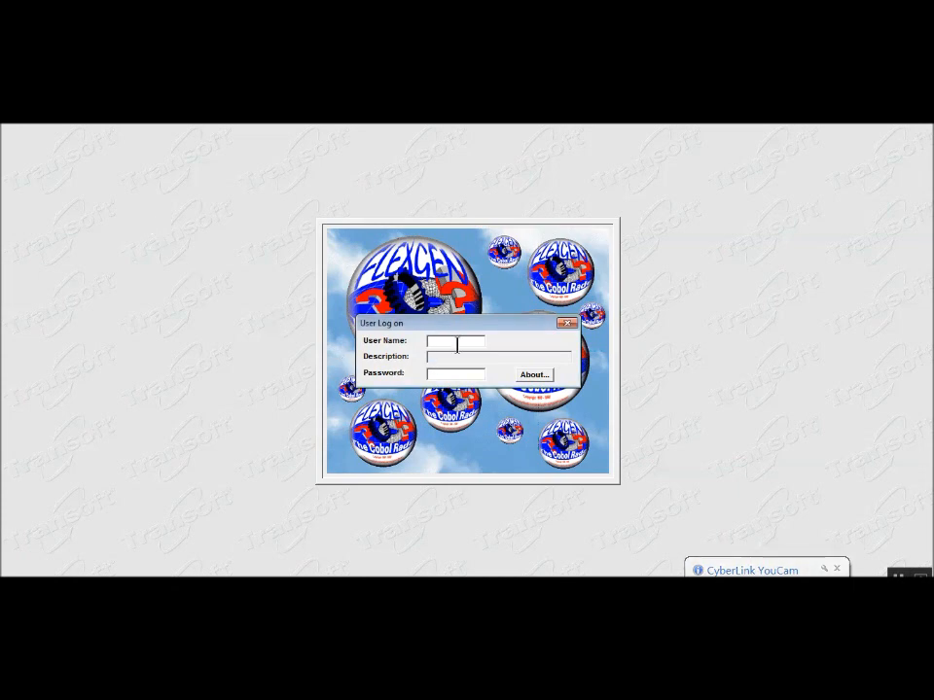
text(T)
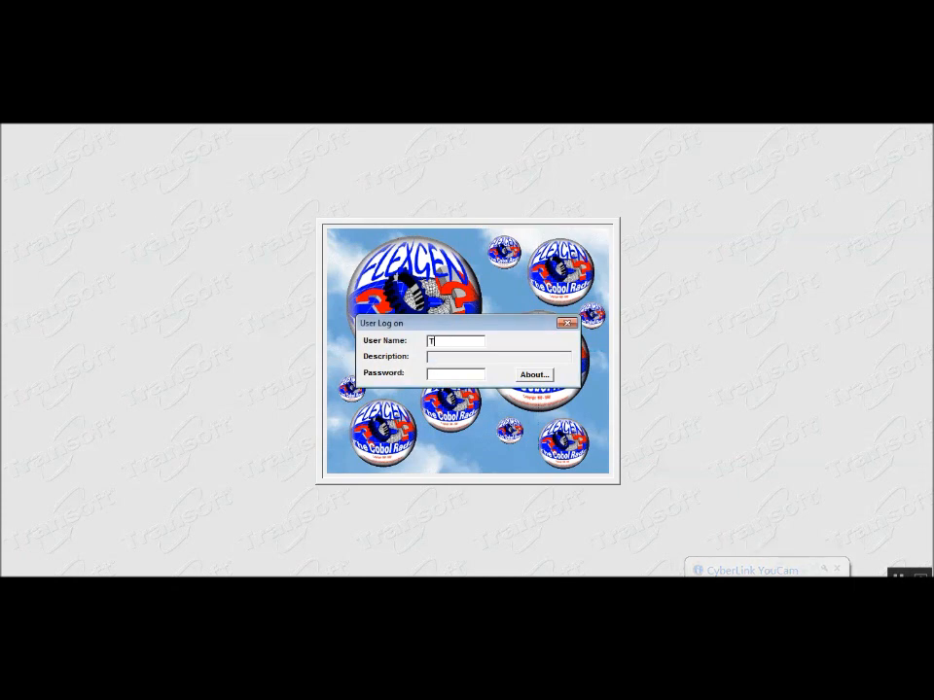
text(EXTBOOK)
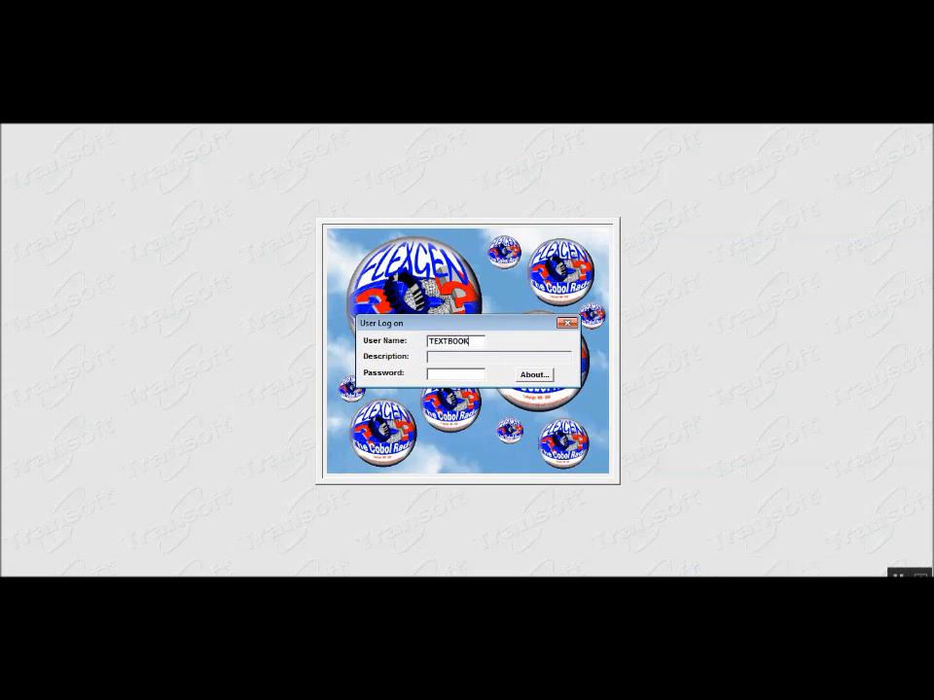
key(Return)
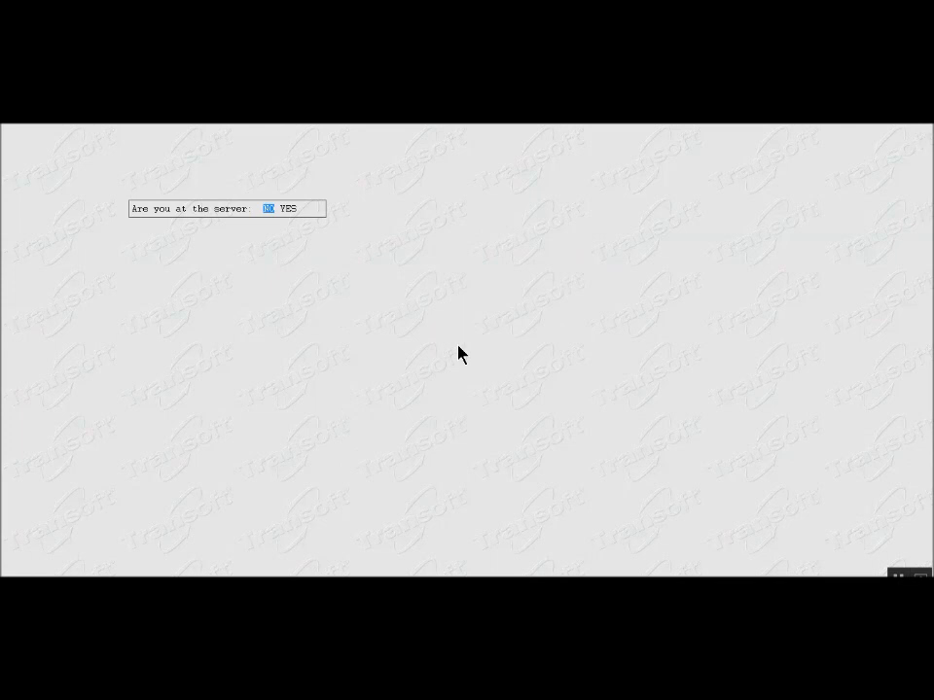
key(Return)
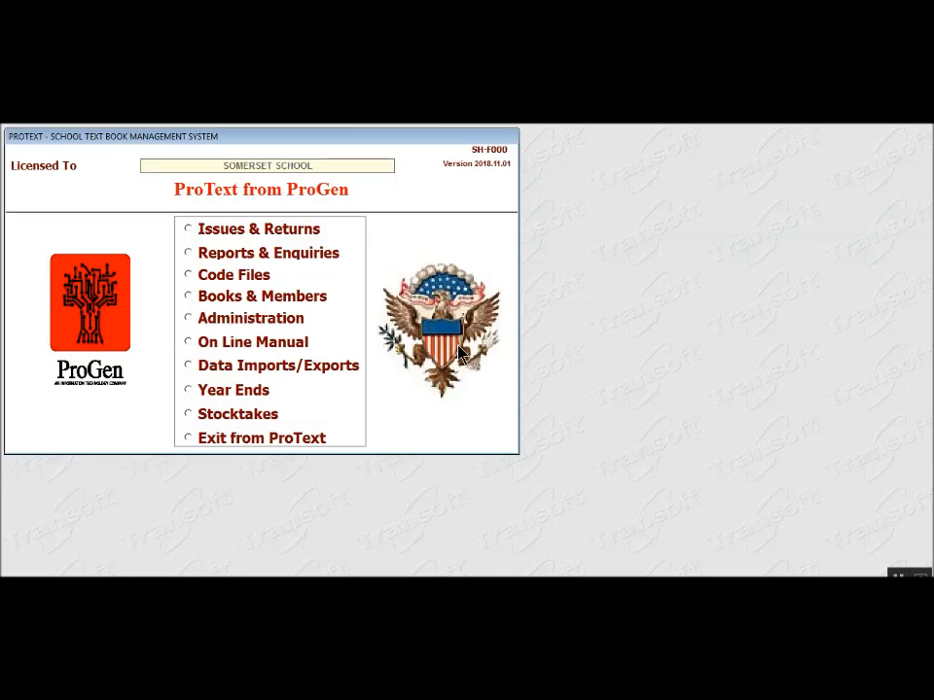
Step: Open Text Book Issues, enter the Grade 10 C member's number and accept issue date 28/04/2019 and return date 30/11/2019
click(231, 230)
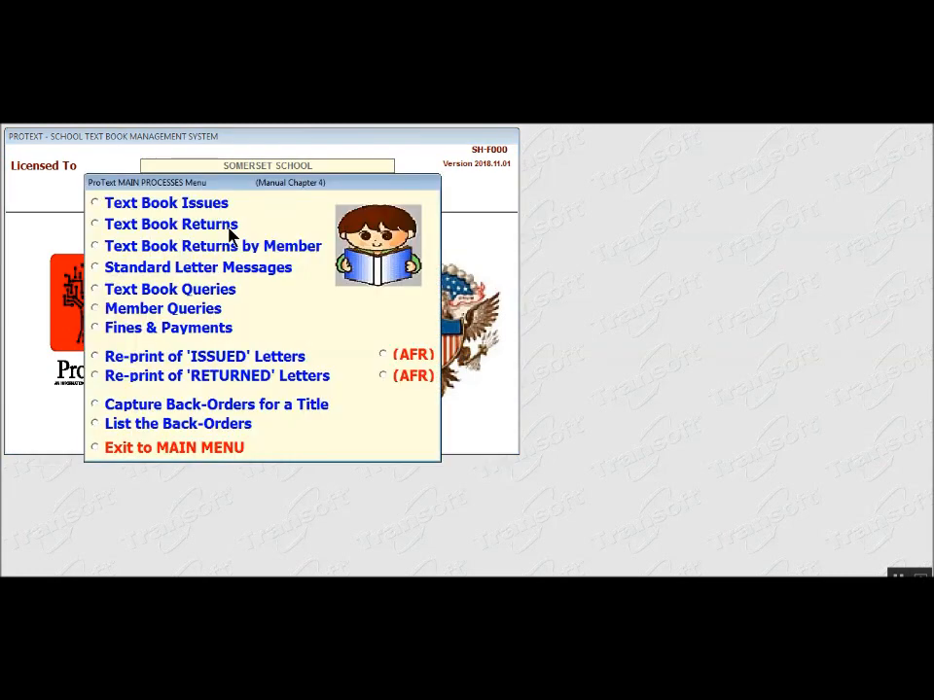
click(153, 208)
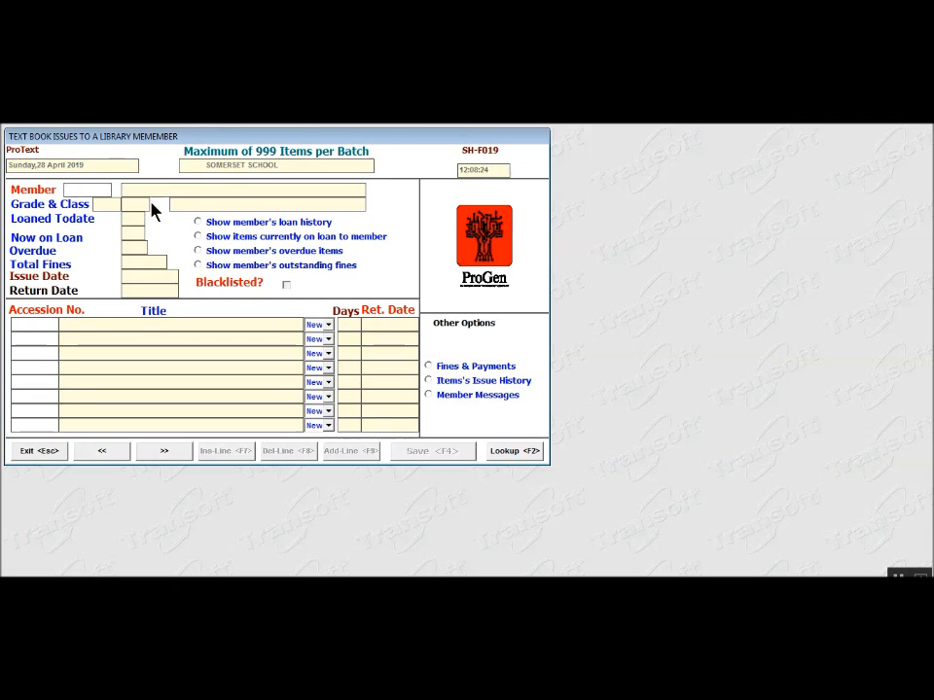
text(0452)
key(Return)
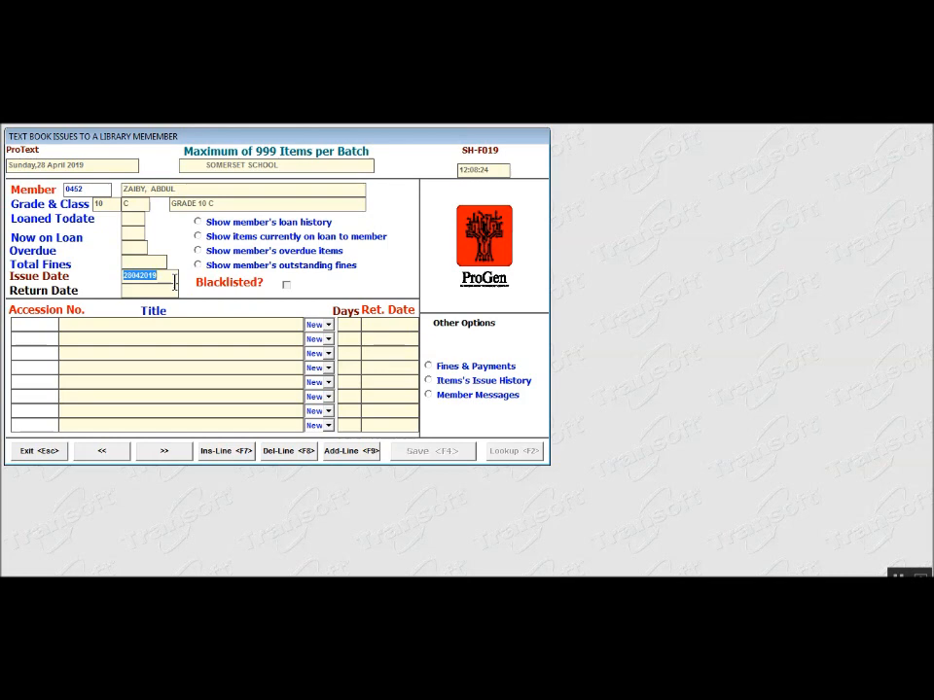
key(Return)
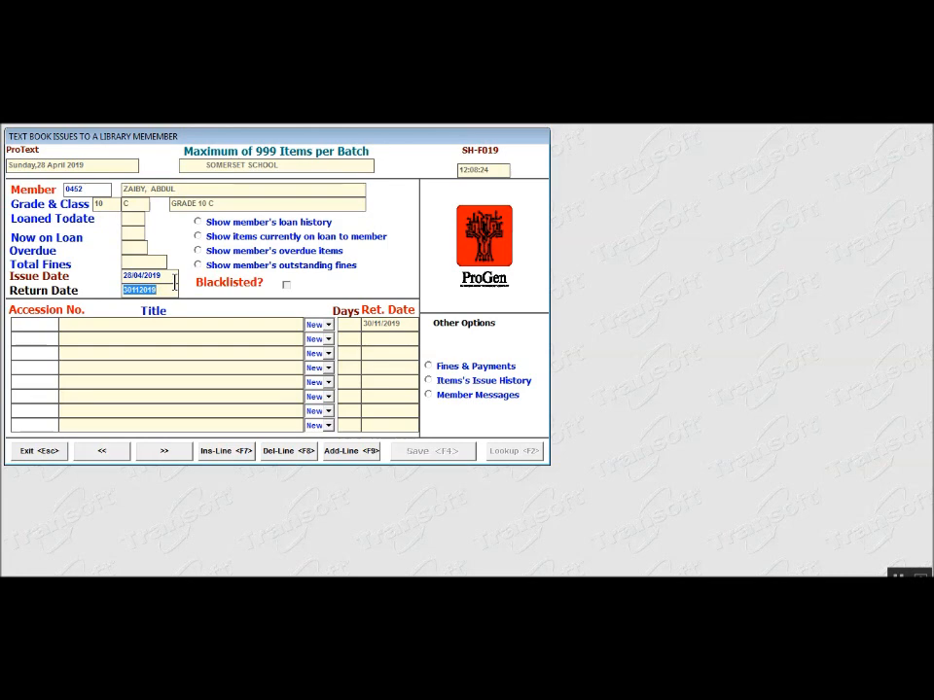
key(Return)
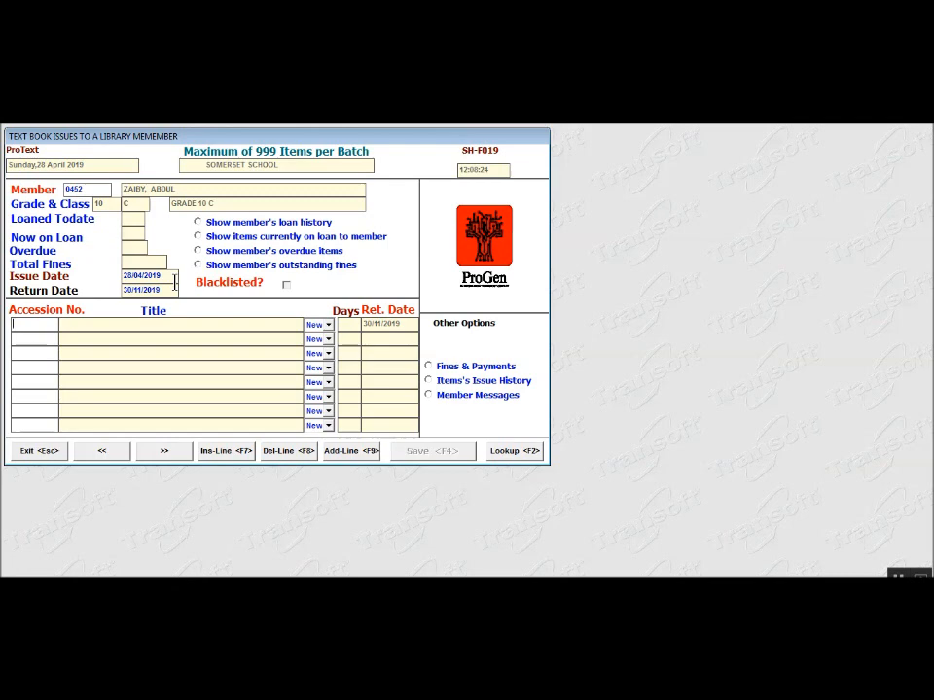
Step: Add the book with accession number 11/0201, set its condition to Tatty and keep the 216-day loan period
text(11/0201)
key(Return)
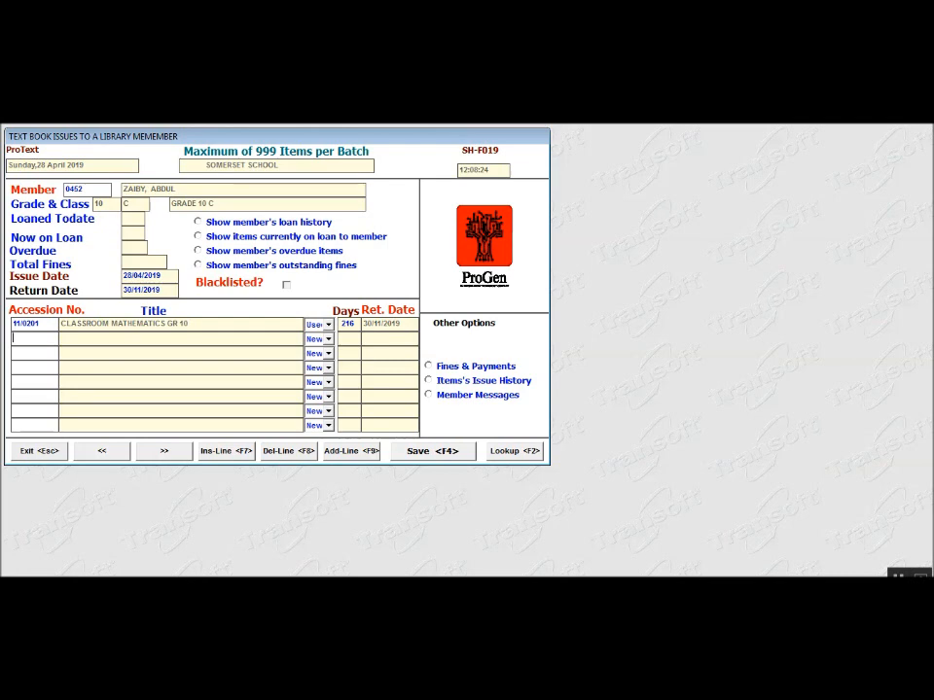
click(328, 325)
click(315, 349)
click(346, 324)
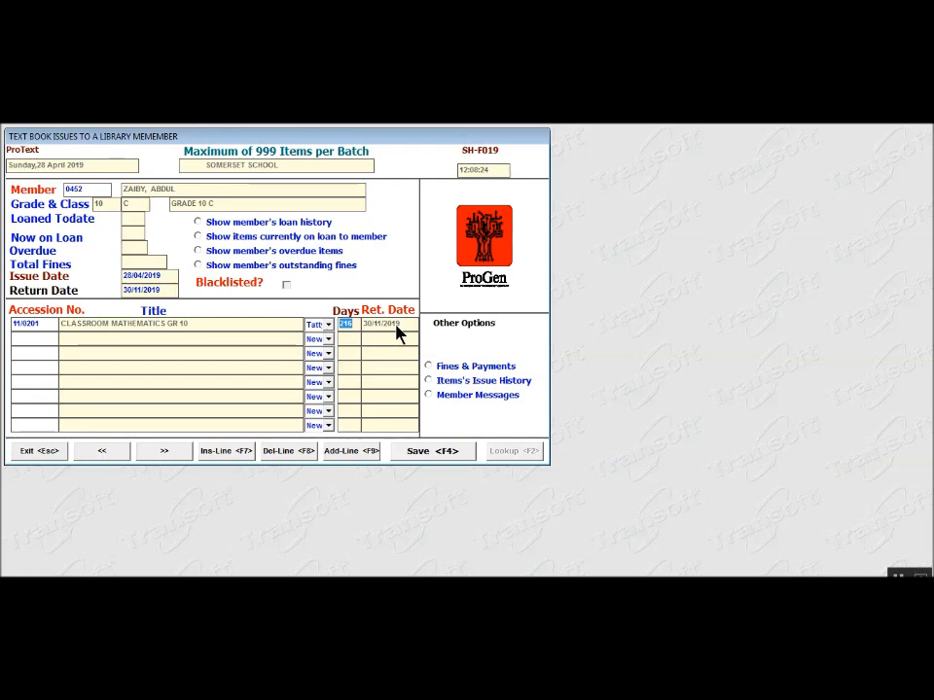
key(Return)
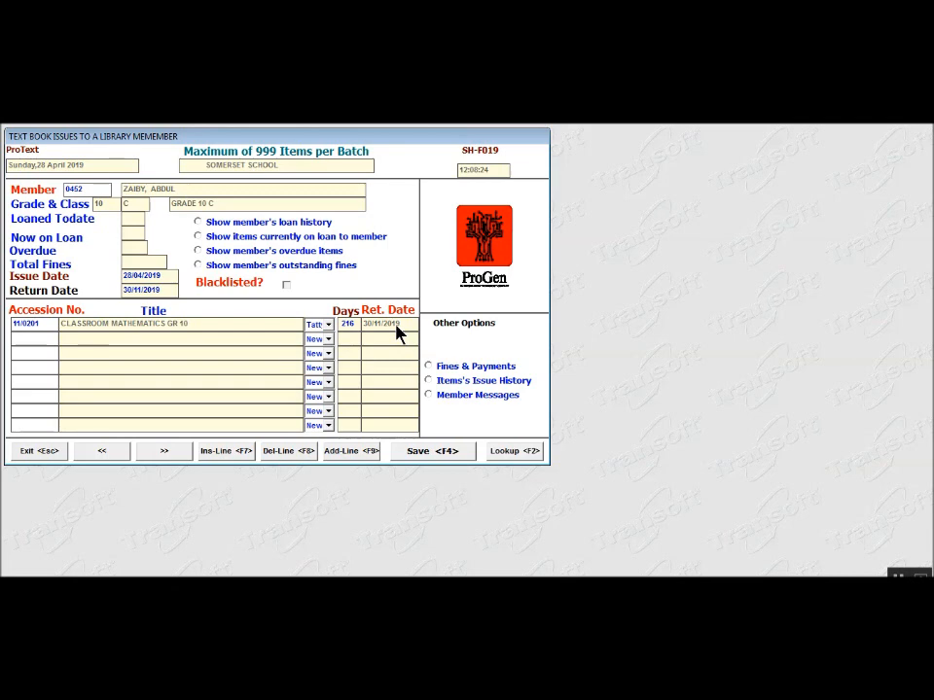
Step: Add the books with accession numbers 11/1360, 12/0600 and 12/1627 to the member's issue
text(11/1360)
key(Return)
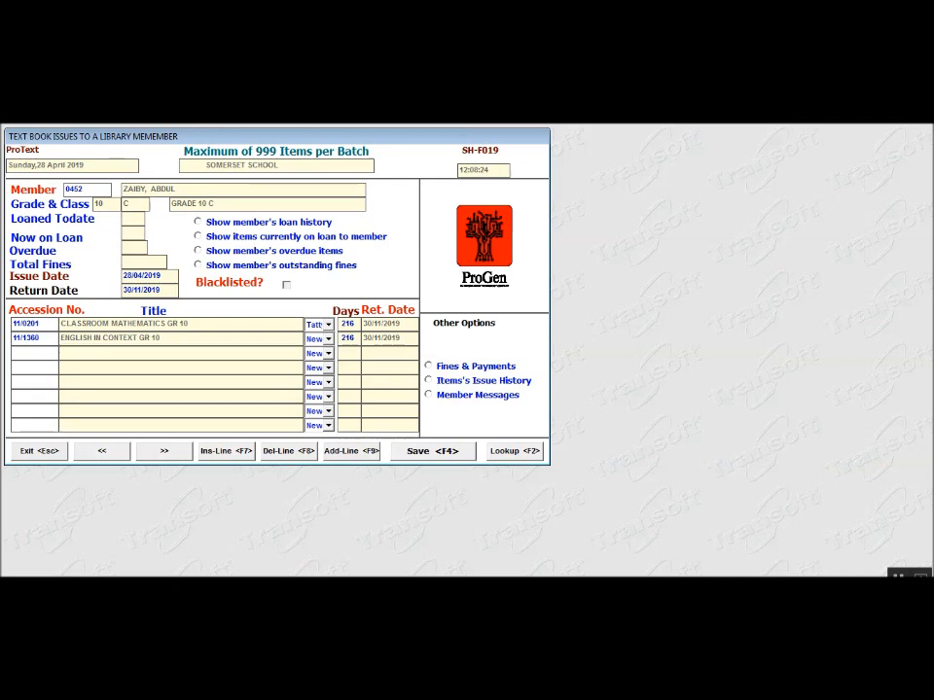
text(12/0600)
key(Return)
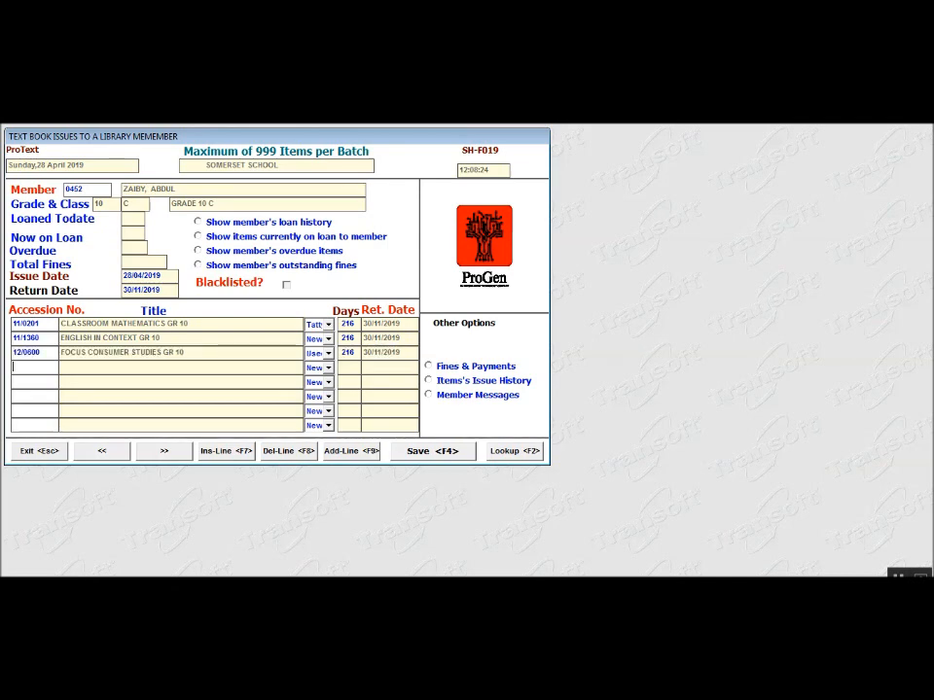
text(12/1627)
key(Return)
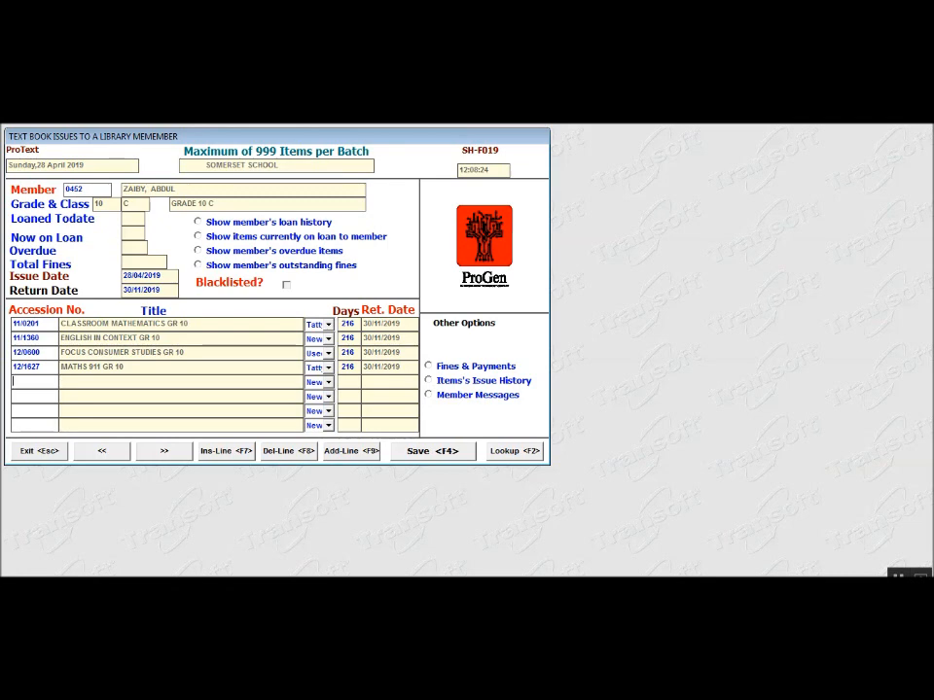
Step: Save the issue, display the issued-books report on screen and print it on the HP LaserJet 1022
click(449, 453)
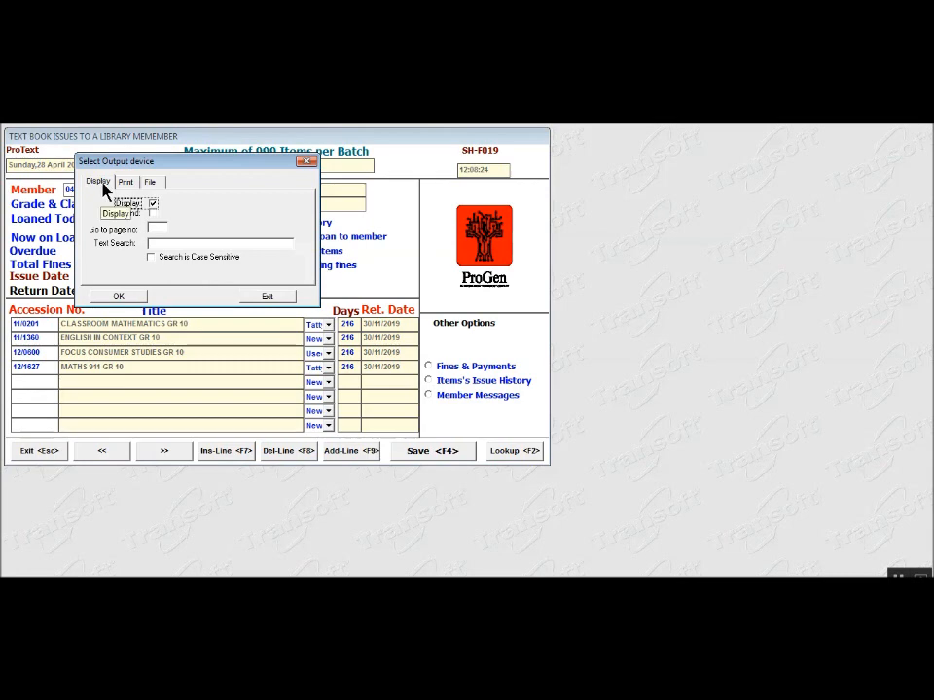
click(118, 296)
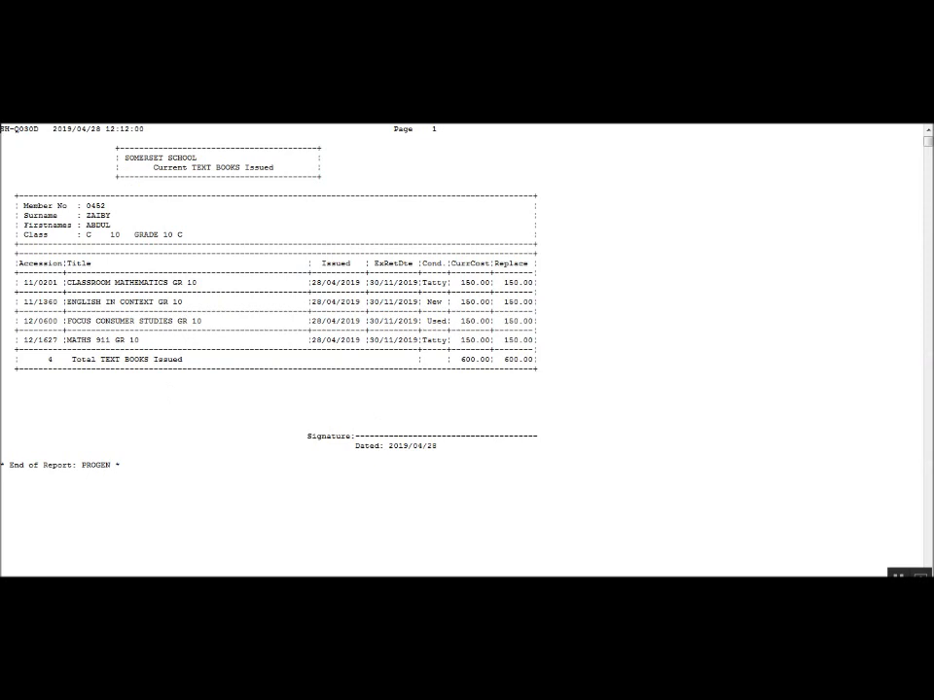
click(12, 119)
click(24, 148)
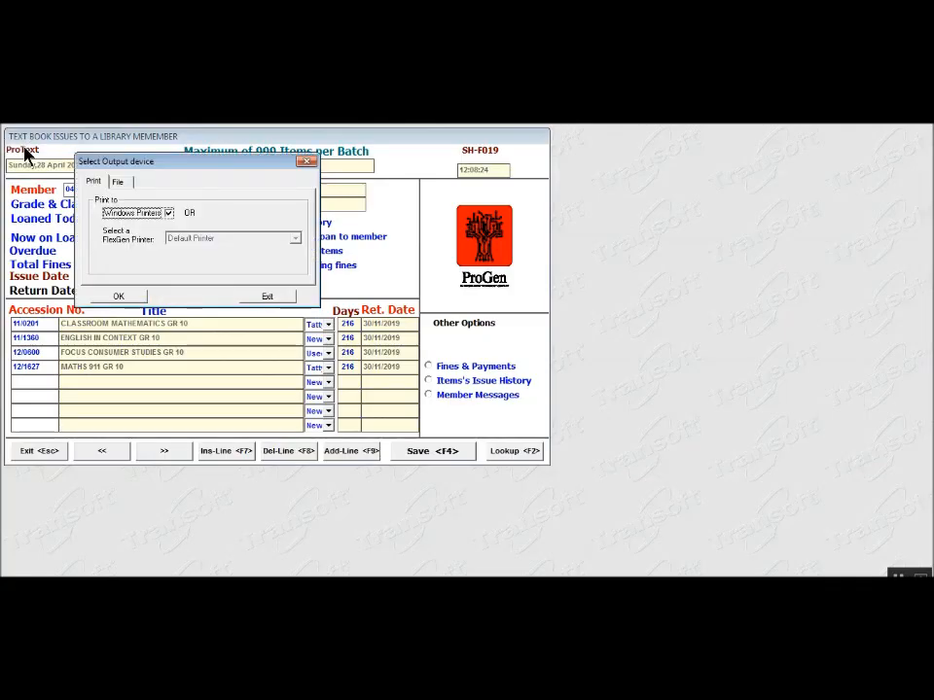
click(129, 295)
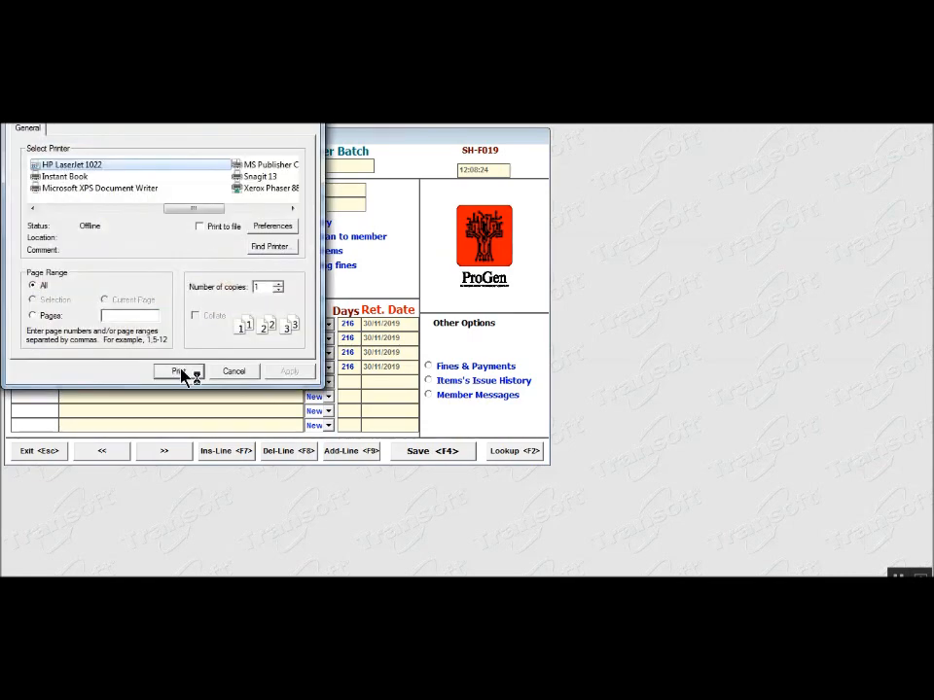
click(179, 373)
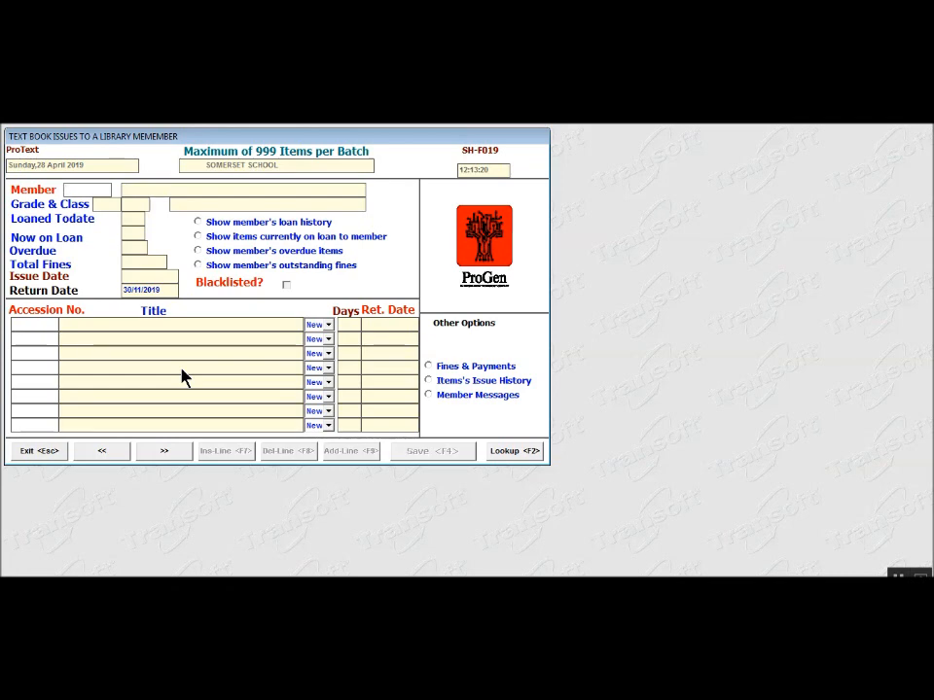
Step: Start another issue by entering the Grade 10 A member's number, accepting issue date 28/04/2019 and return date 30/11/2019
text(0381)
key(Return)
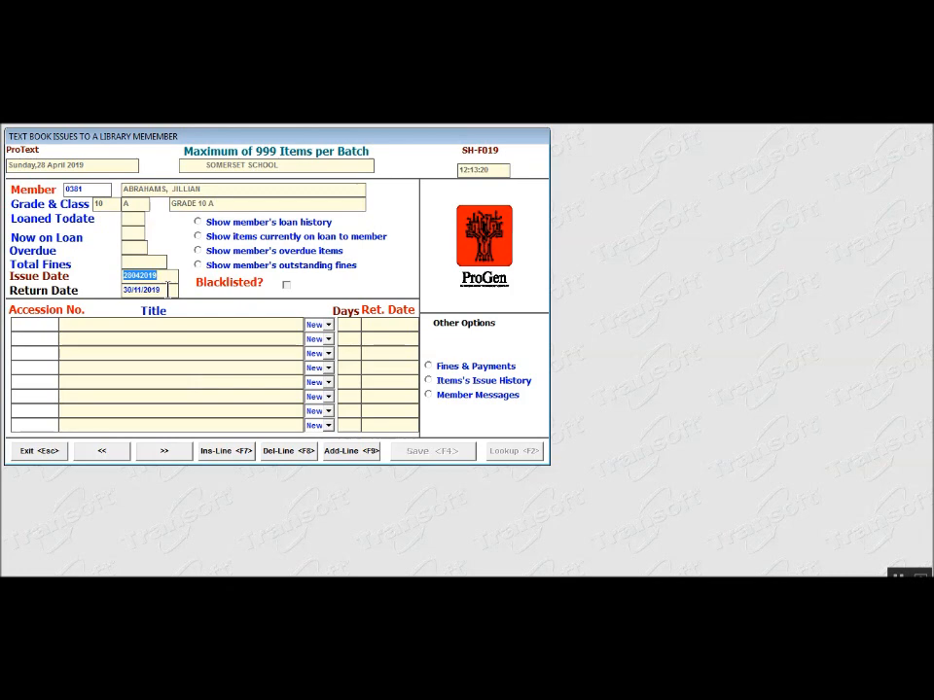
key(Return)
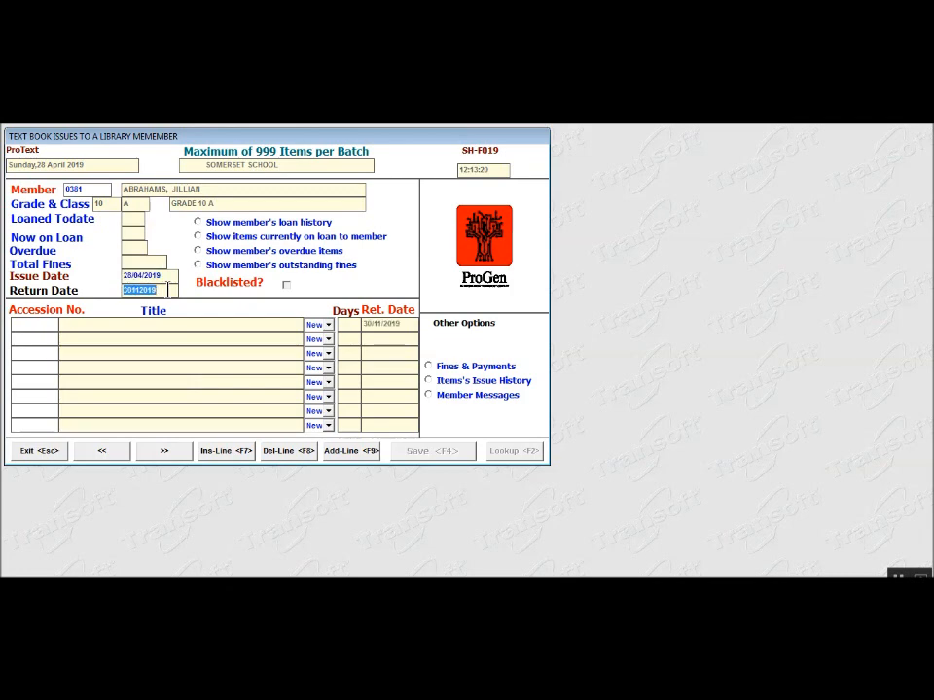
key(Return)
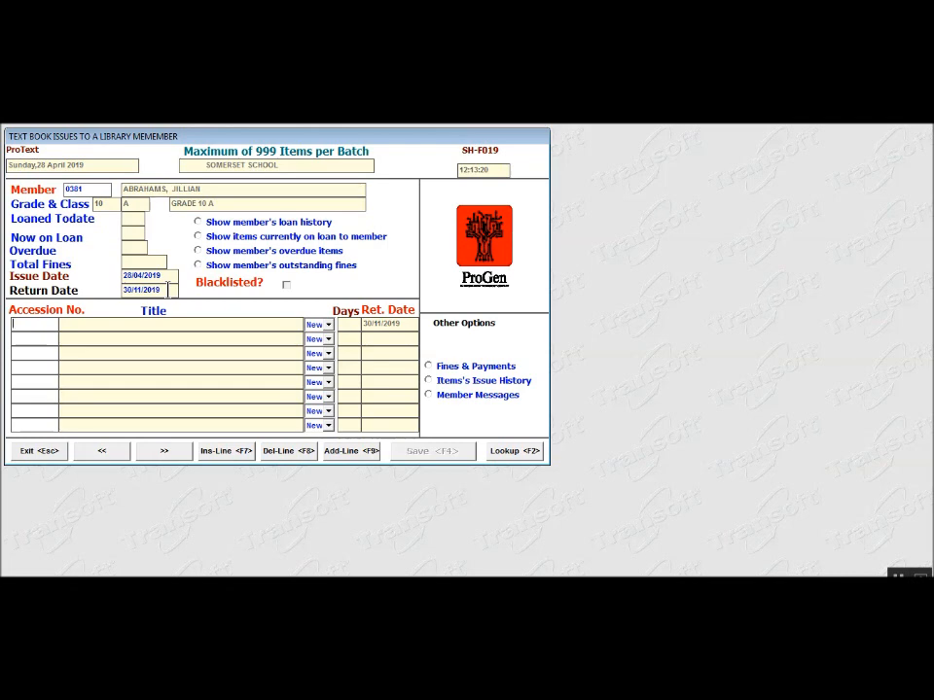
Step: Add the books with accession numbers 14/7731 and 15/8319 to the Grade 10 A member's issue
text(14/7731)
key(Return)
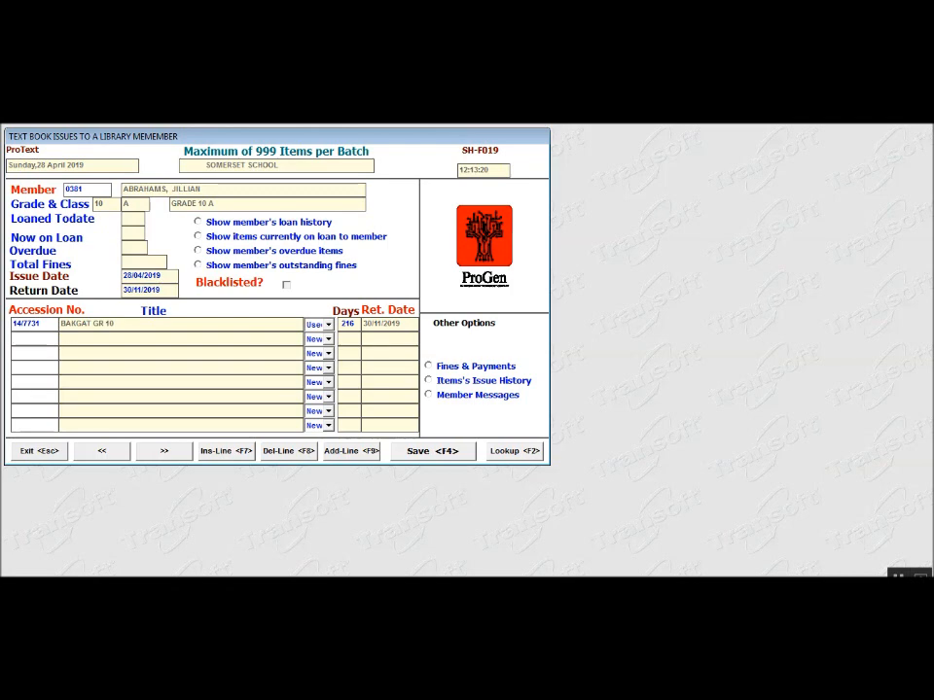
text(15/8319)
key(Return)
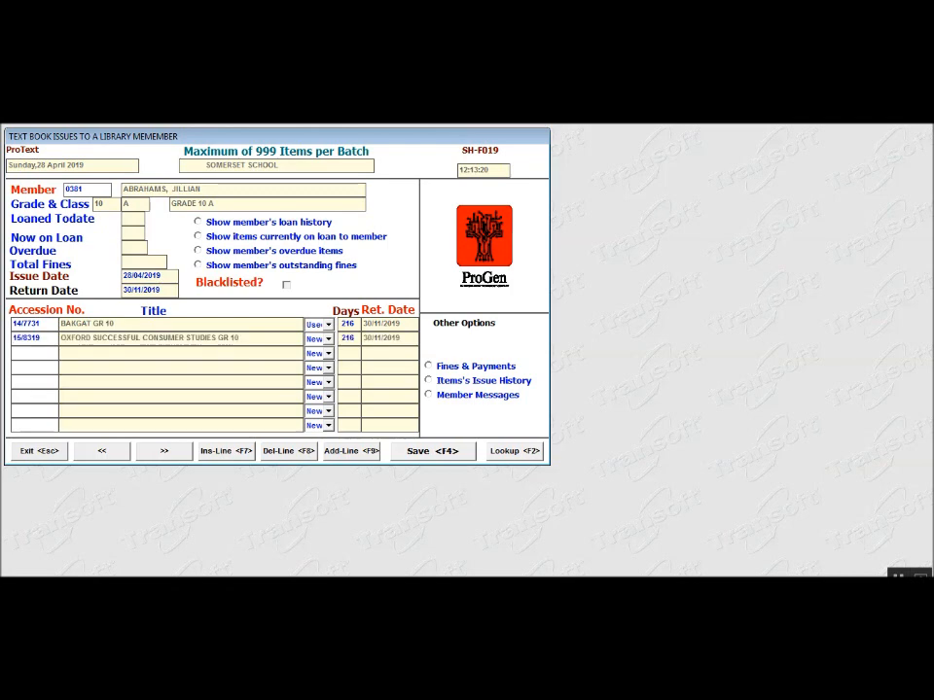
Step: Save the issue, display its issued-books report on screen and close the report
click(421, 454)
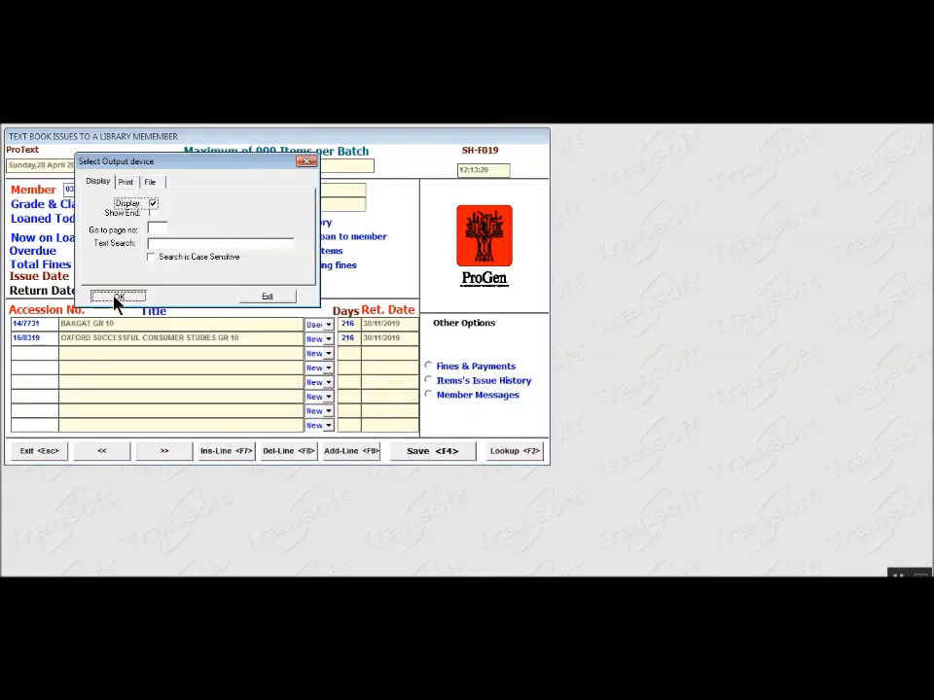
click(114, 297)
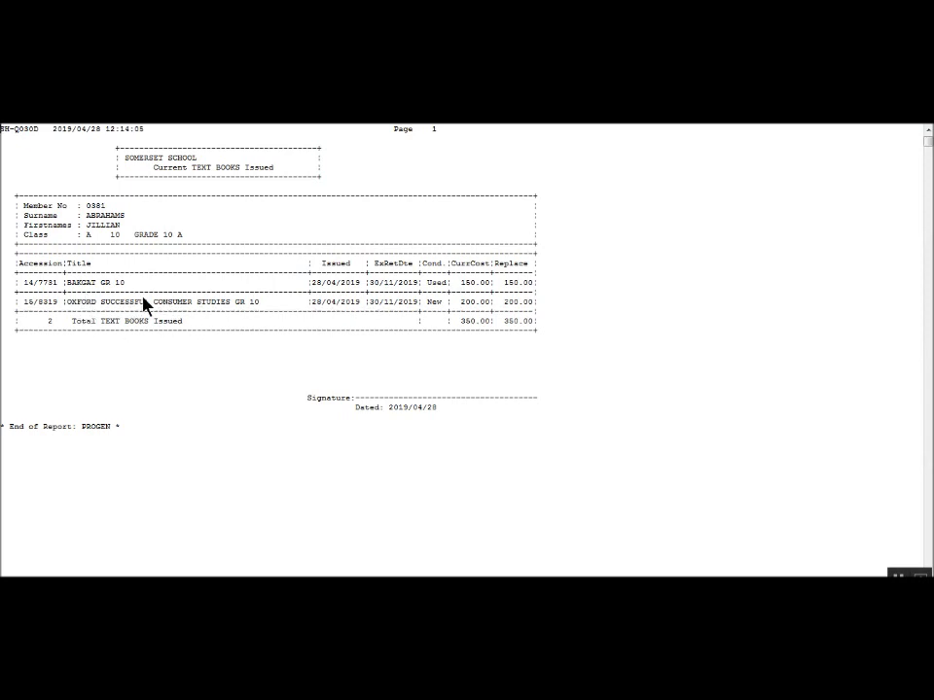
click(12, 117)
click(28, 133)
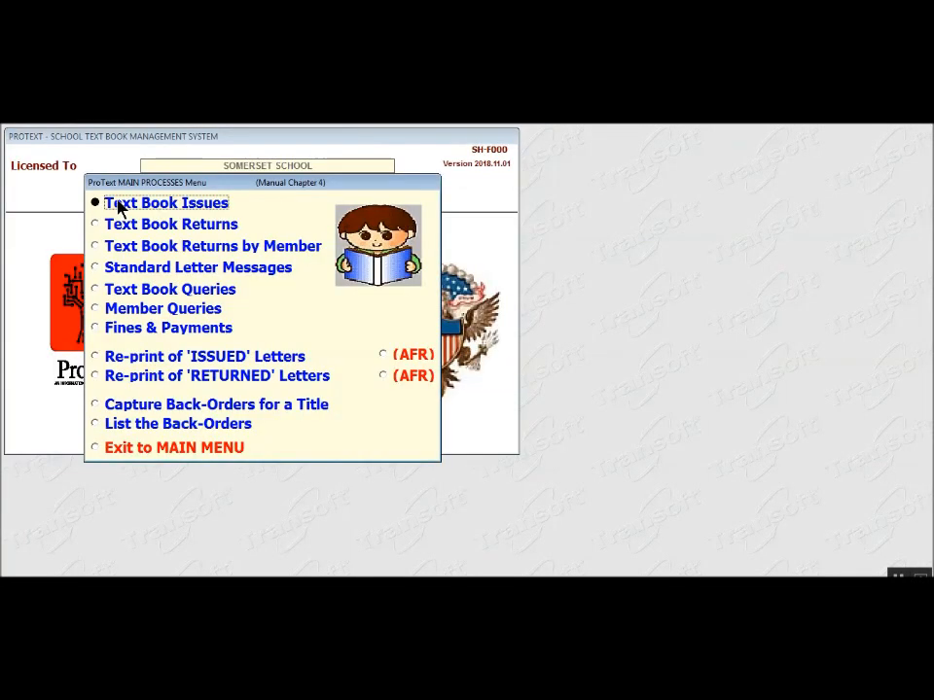
Step: Open Text Book Issues and search the members lookup by the first letters of the surname
click(119, 202)
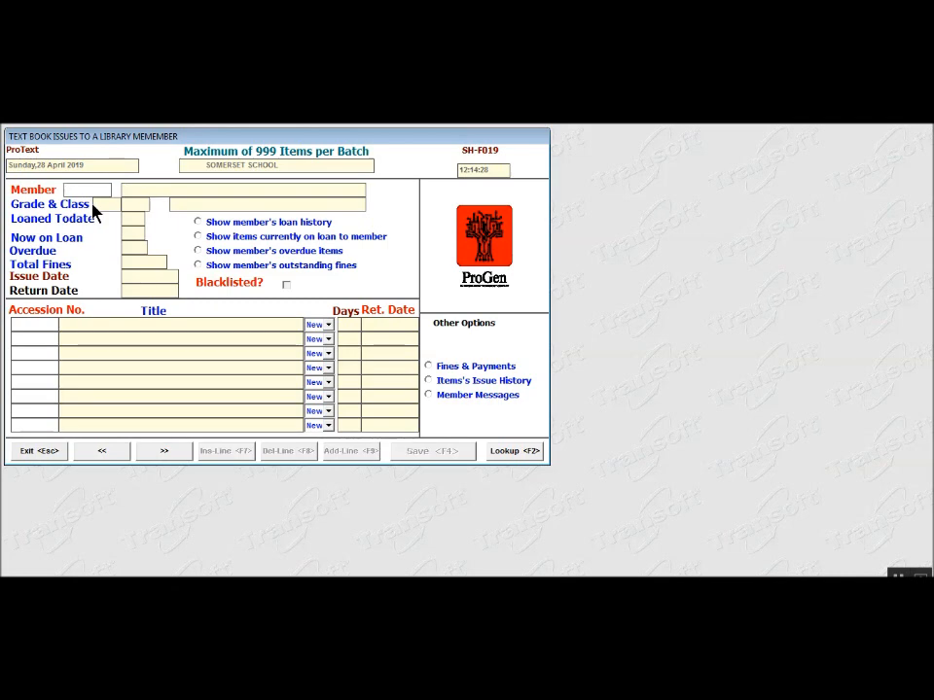
click(516, 455)
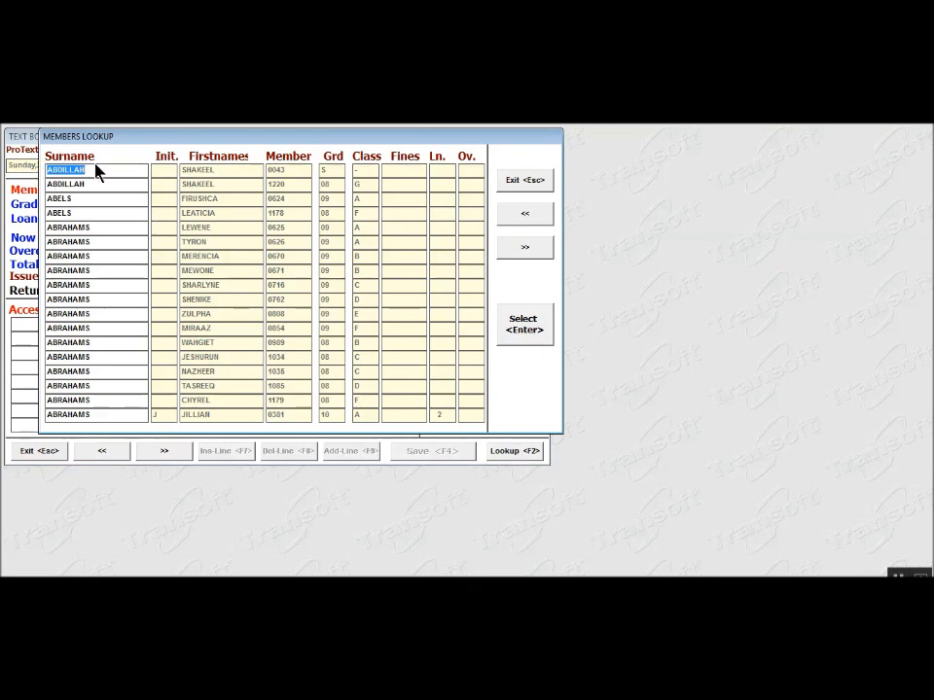
text(ABRAH)
key(Return)
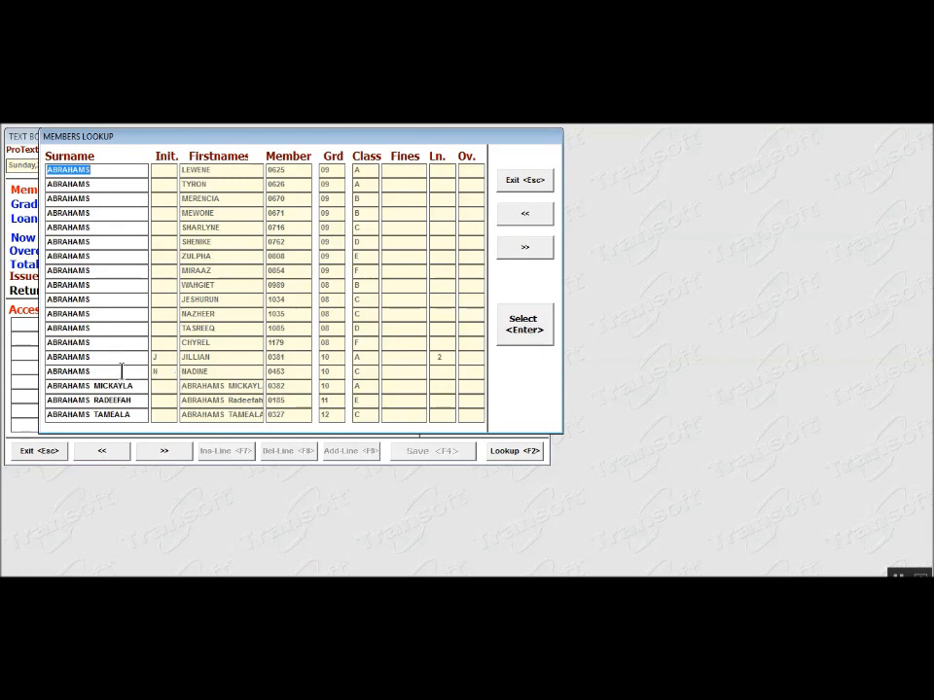
Step: Select the Grade 10 C member with the initial N from the members lookup
key(Down)
key(Down)
key(Down)
key(Down)
key(Down)
key(Down)
key(Down)
key(Down)
key(Down)
key(Down)
key(Down)
key(Down)
key(Down)
key(Down)
key(Down)
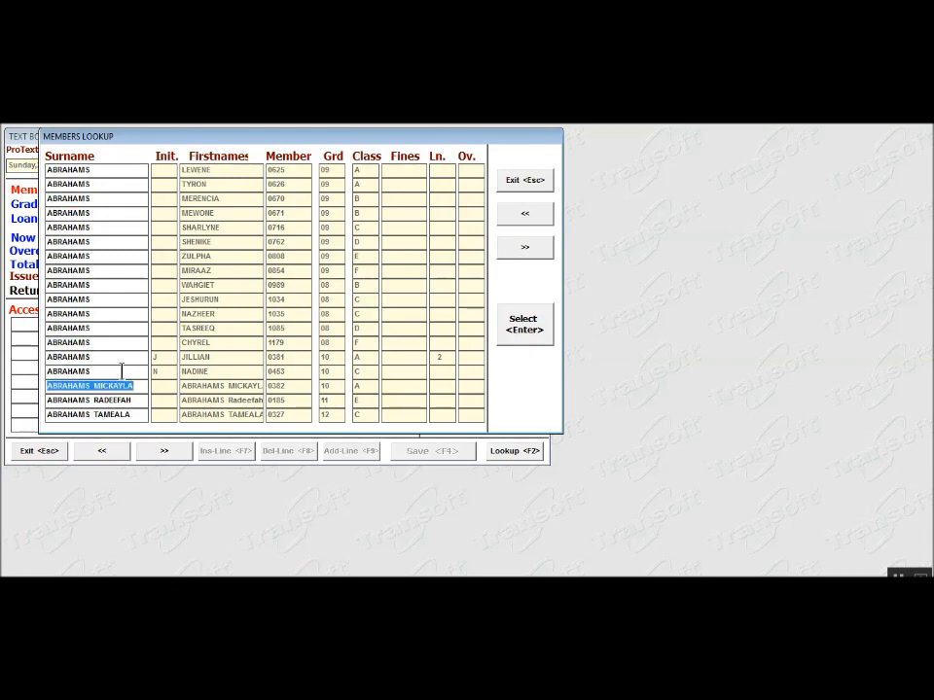
key(Up)
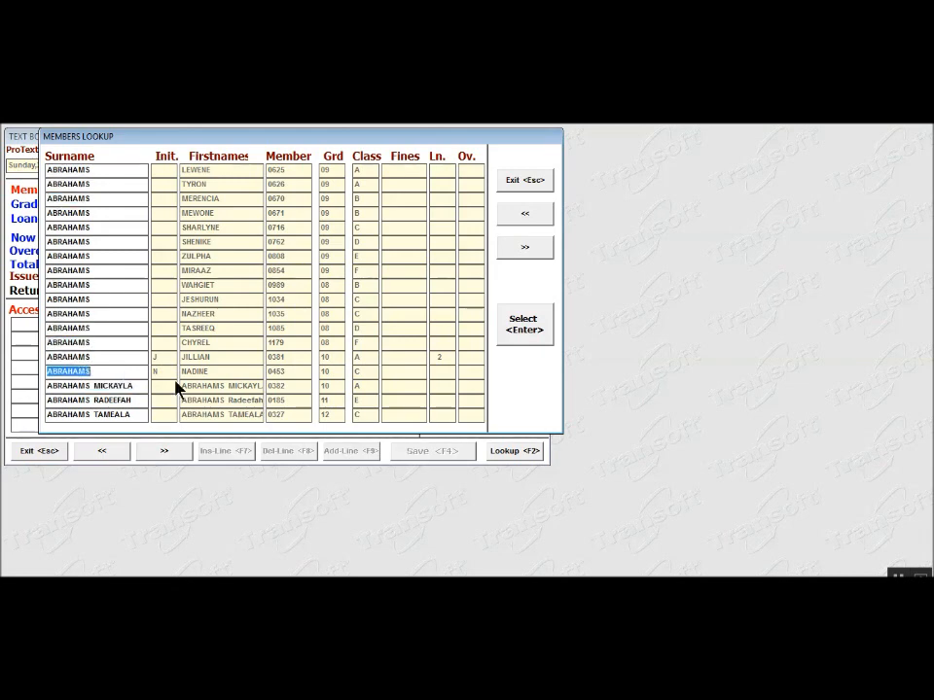
click(533, 331)
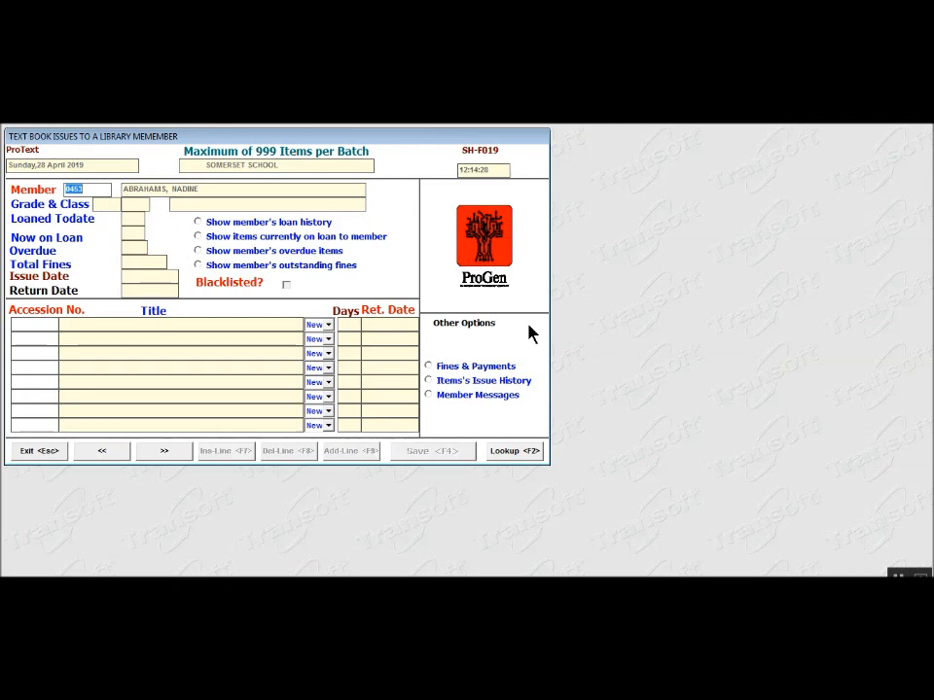
Step: Confirm the chosen member and accept issue date 28/04/2019 and return date 30/11/2019
key(Return)
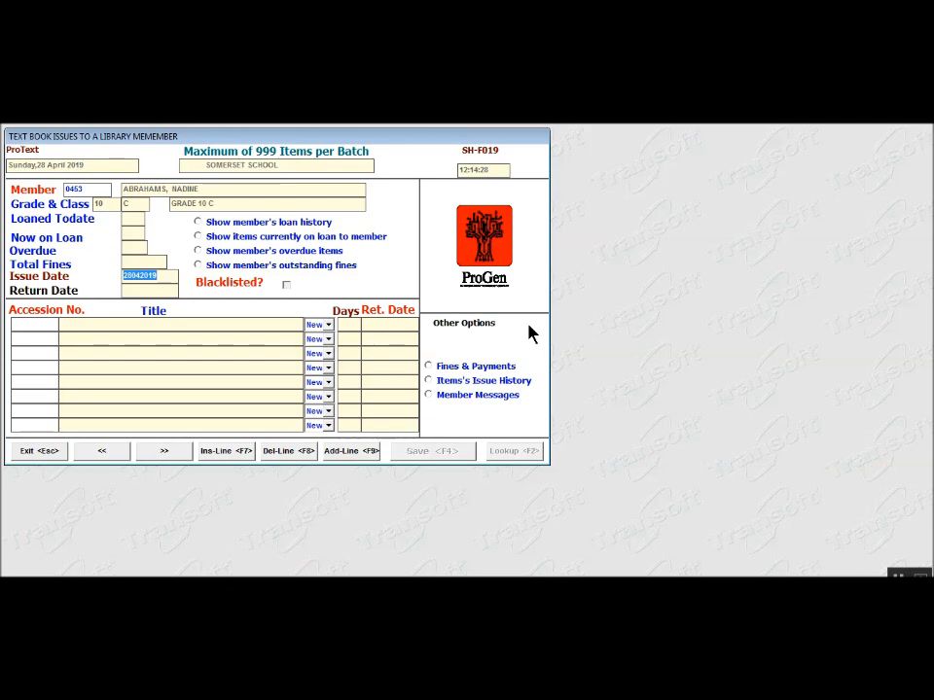
key(Return)
key(Return)
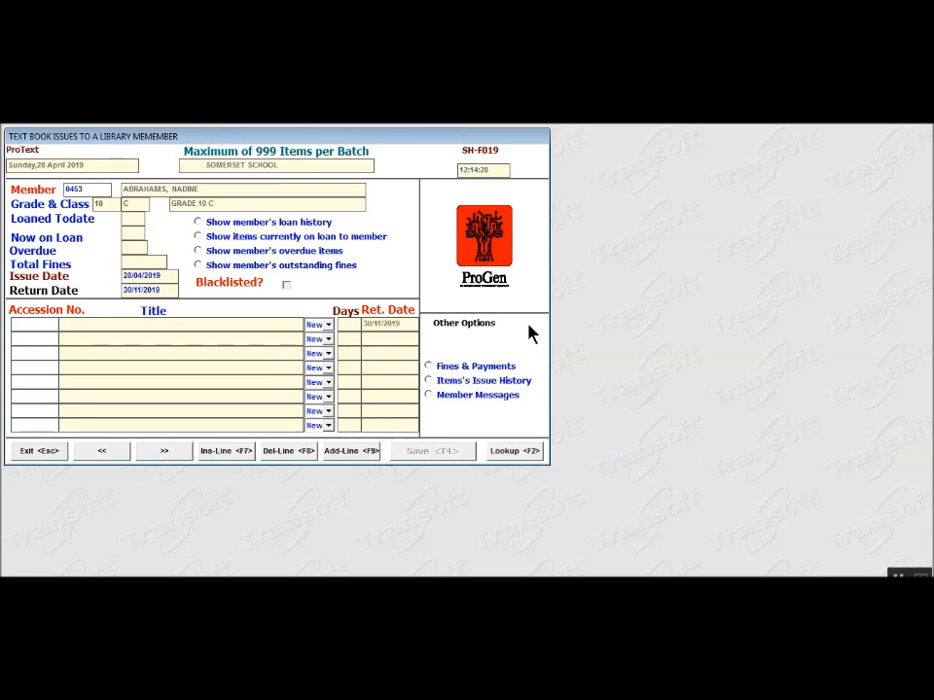